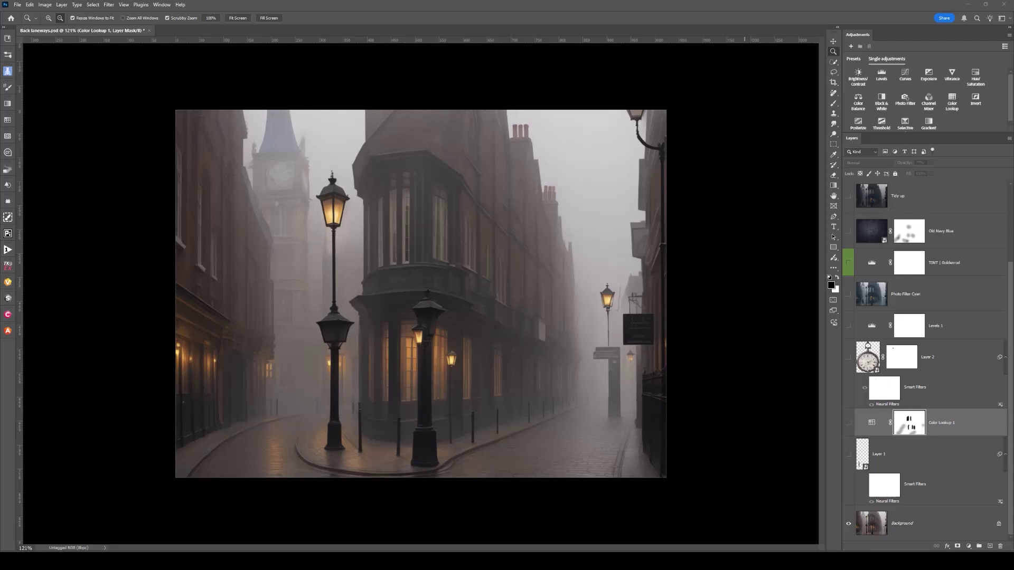
# Make Layer 1 visible above the Background, leaving Color Lookup 1 hidden
pyautogui.click(848, 455)
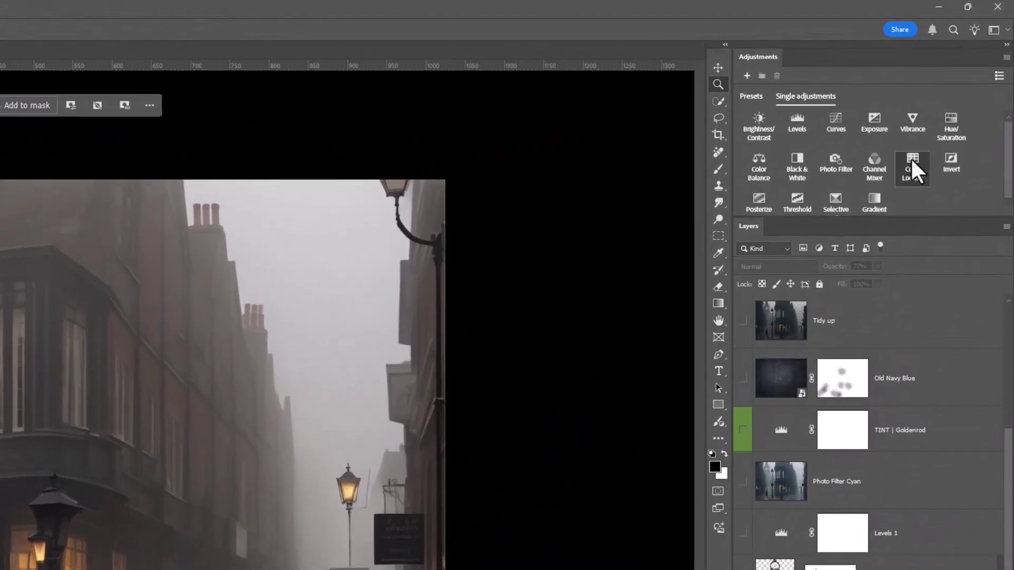
# Add a Color Lookup adjustment and pick a look from its 3D LUT list
pyautogui.click(912, 161)
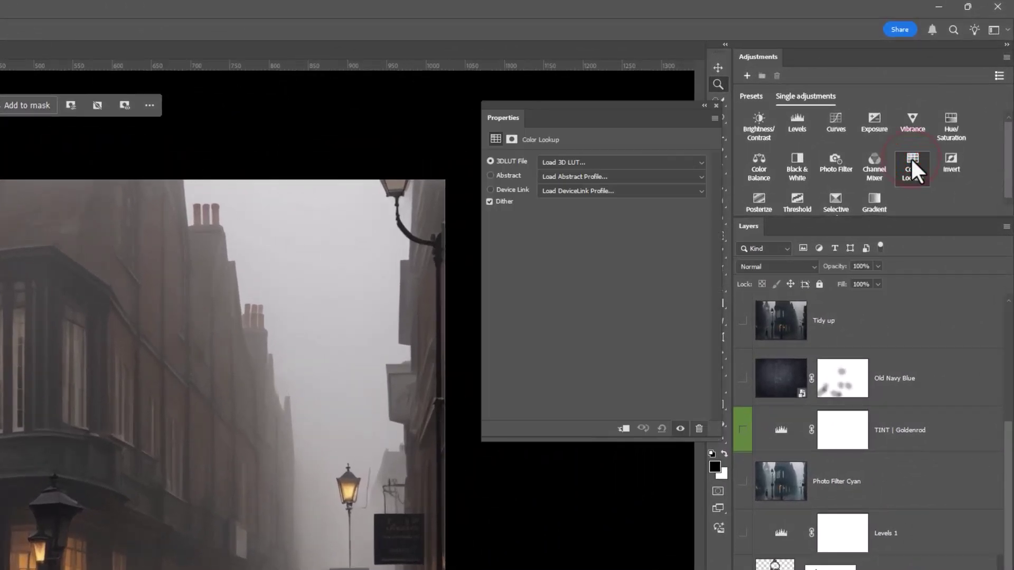
pyautogui.click(602, 163)
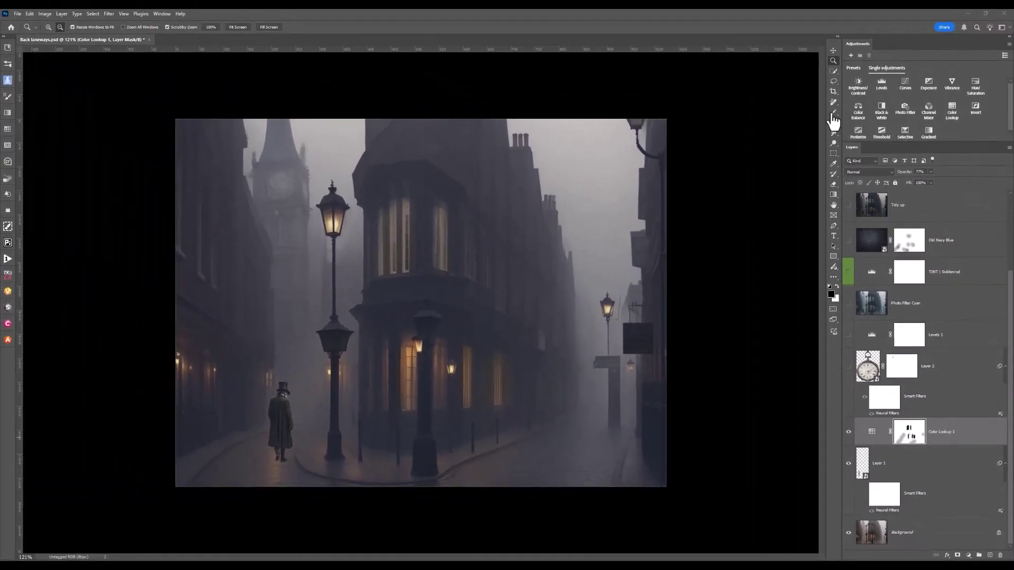
# Brush out the Color Lookup 1 mask over the shop windows and upper bay window
pyautogui.click(833, 112)
pyautogui.click(835, 111)
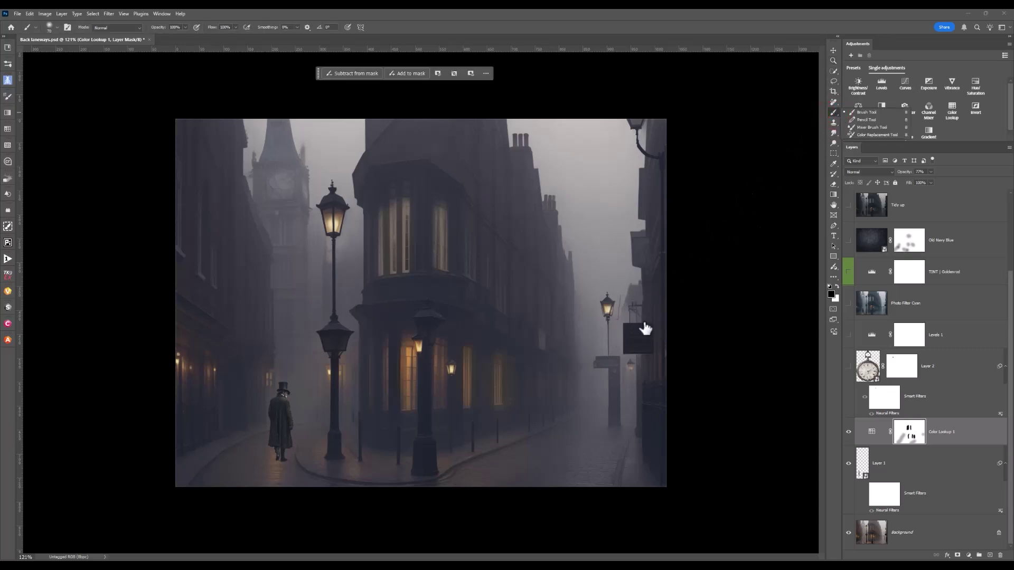
pyautogui.click(832, 298)
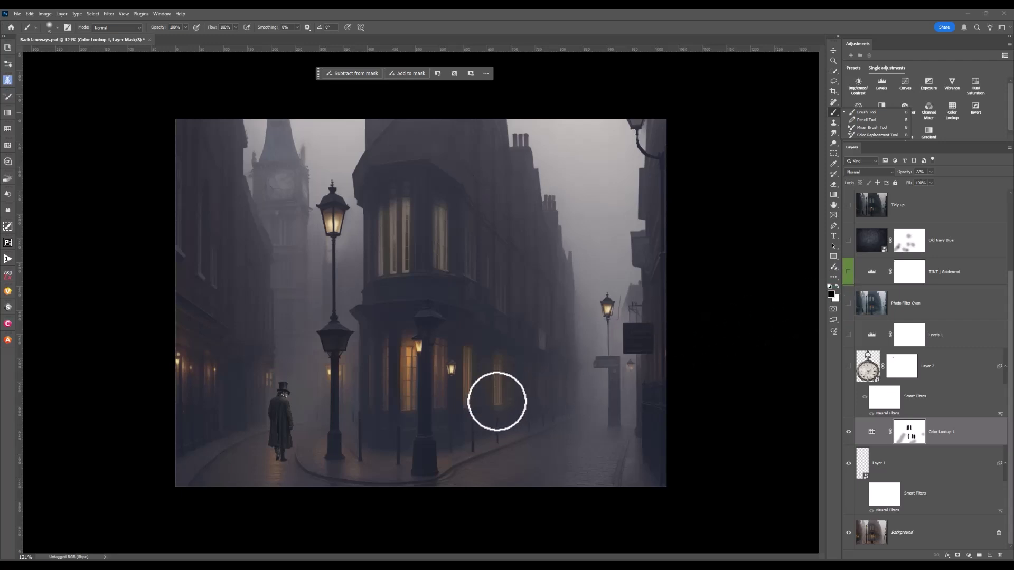
pyautogui.moveTo(496, 402)
pyautogui.mouseDown()
pyautogui.moveTo(493, 357)
pyautogui.moveTo(493, 396)
pyautogui.moveTo(470, 403)
pyautogui.moveTo(441, 248)
pyautogui.mouseUp()
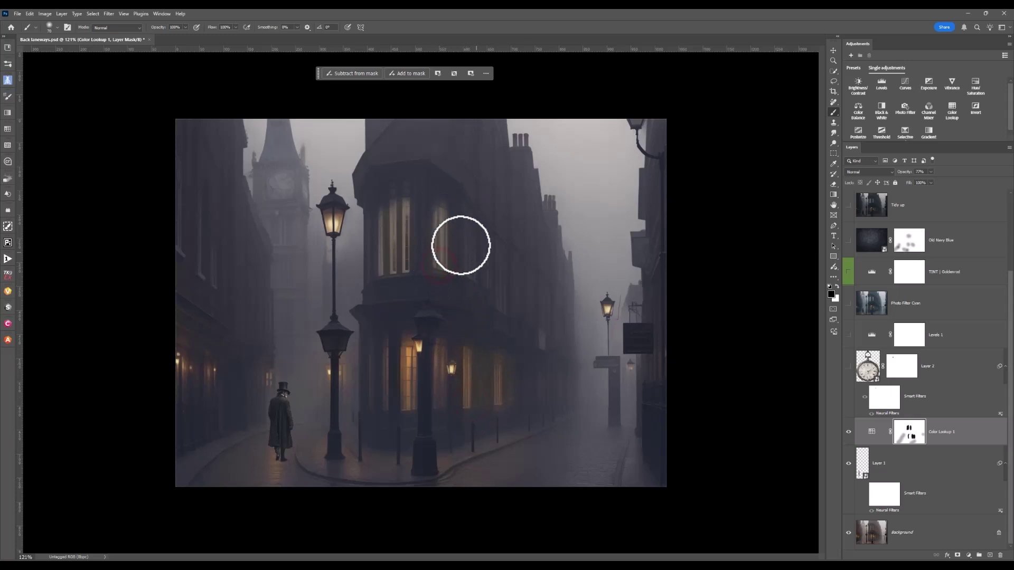
pyautogui.click(475, 260)
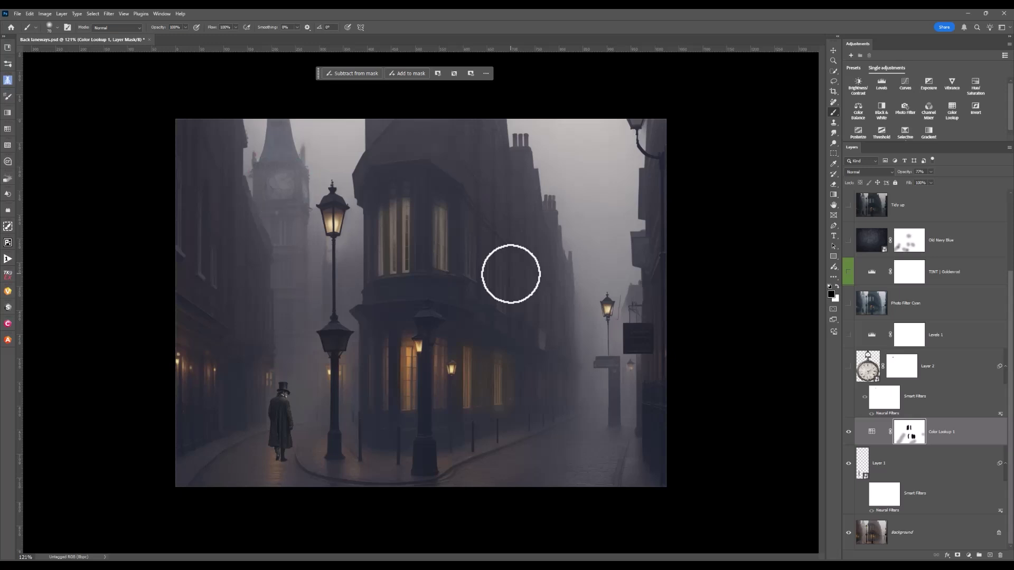
# Show Layer 2's clock face, then enable and select the Levels 1 adjustment
pyautogui.click(848, 369)
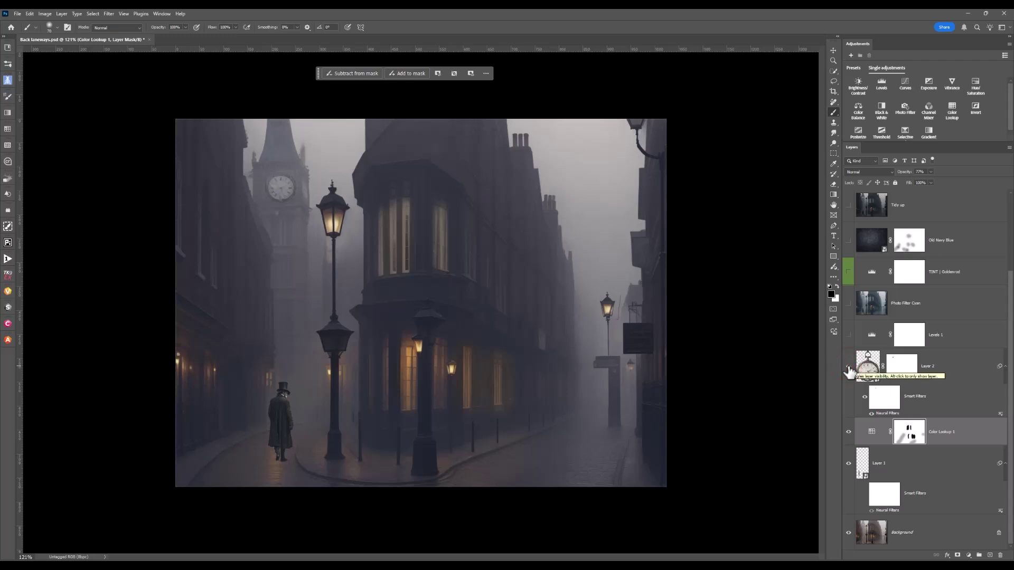
pyautogui.click(849, 335)
pyautogui.click(871, 334)
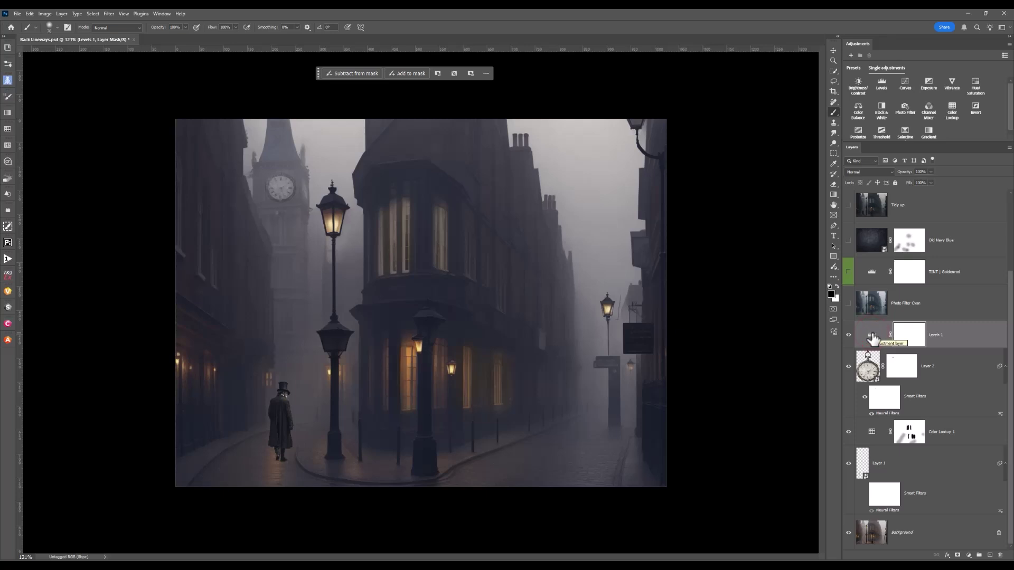
pyautogui.doubleClick(871, 335)
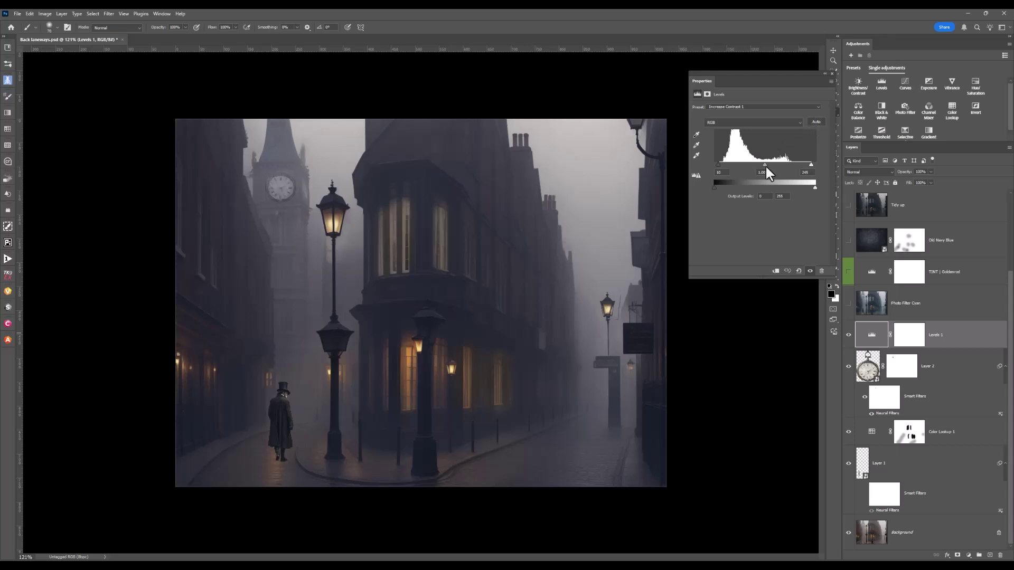
pyautogui.click(831, 73)
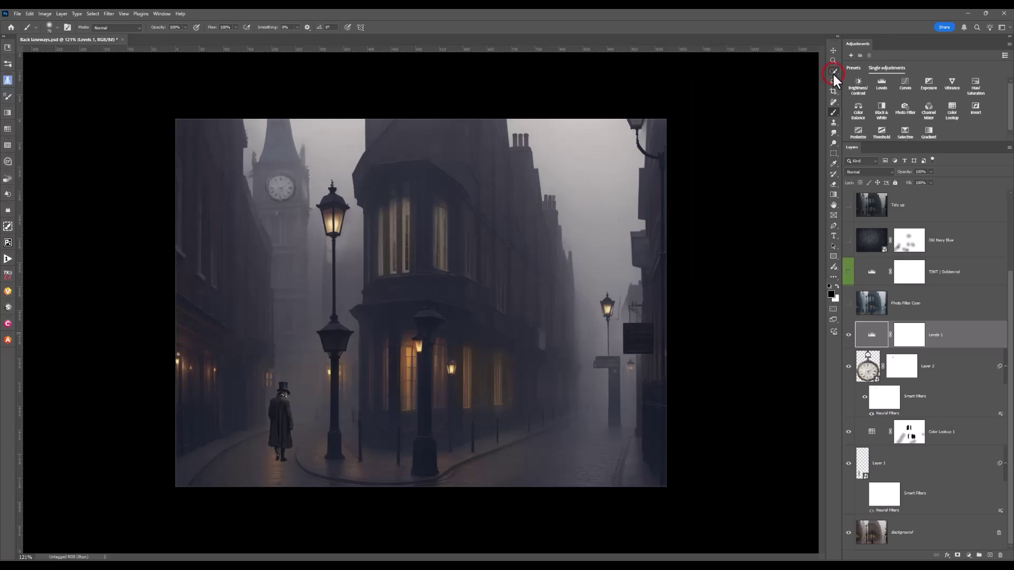
# Toggle Photo Filter Cyan on and off to compare, leave it on and select it
pyautogui.click(849, 303)
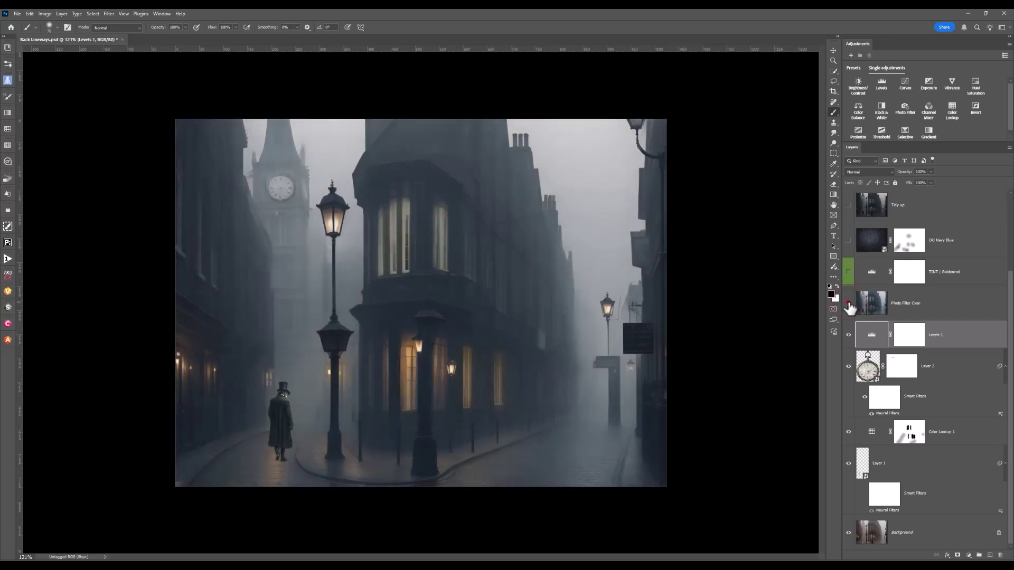
pyautogui.click(848, 303)
pyautogui.click(848, 304)
pyautogui.click(867, 306)
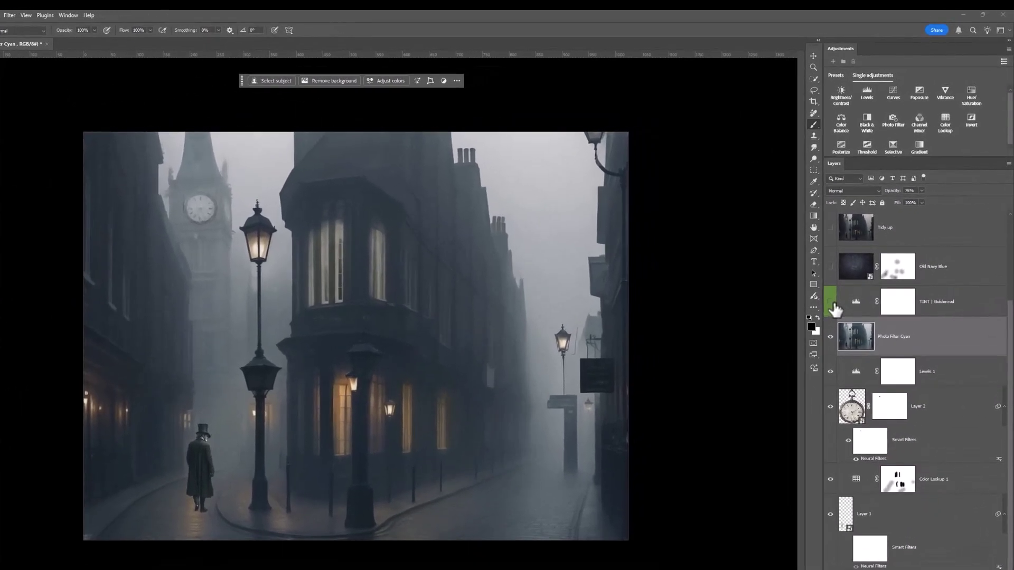
pyautogui.click(830, 301)
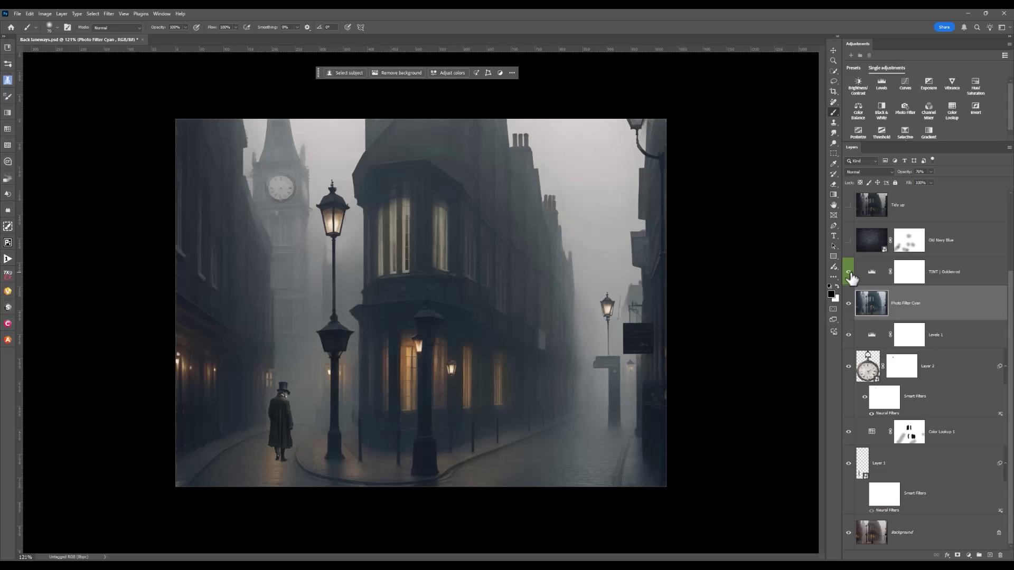
pyautogui.click(849, 273)
# Re-show the TINT | Goldenrod layer, then make the Old Navy Blue texture visible
pyautogui.click(849, 272)
pyautogui.click(865, 273)
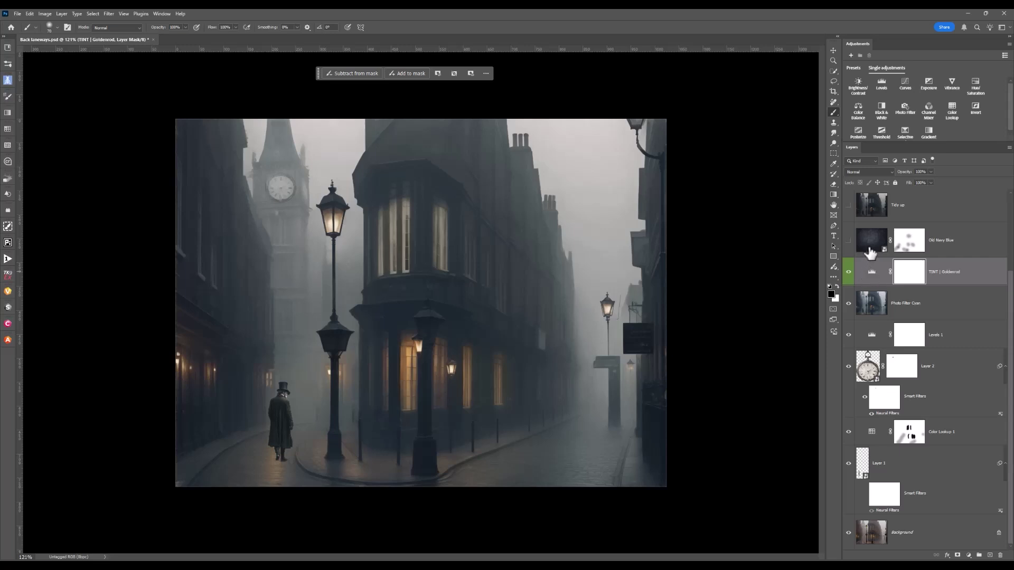
pyautogui.scroll(1, 867, 272)
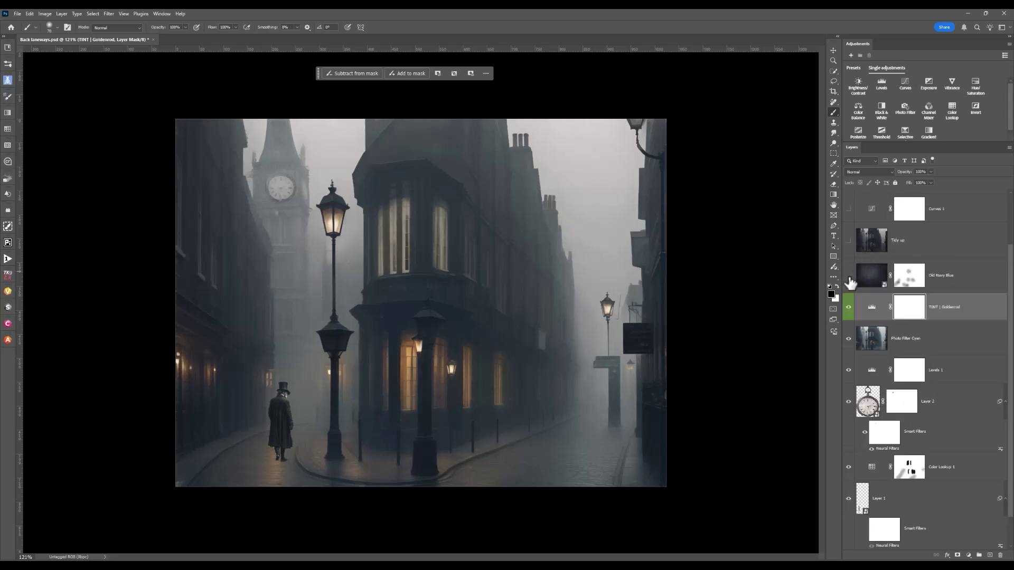
pyautogui.click(849, 276)
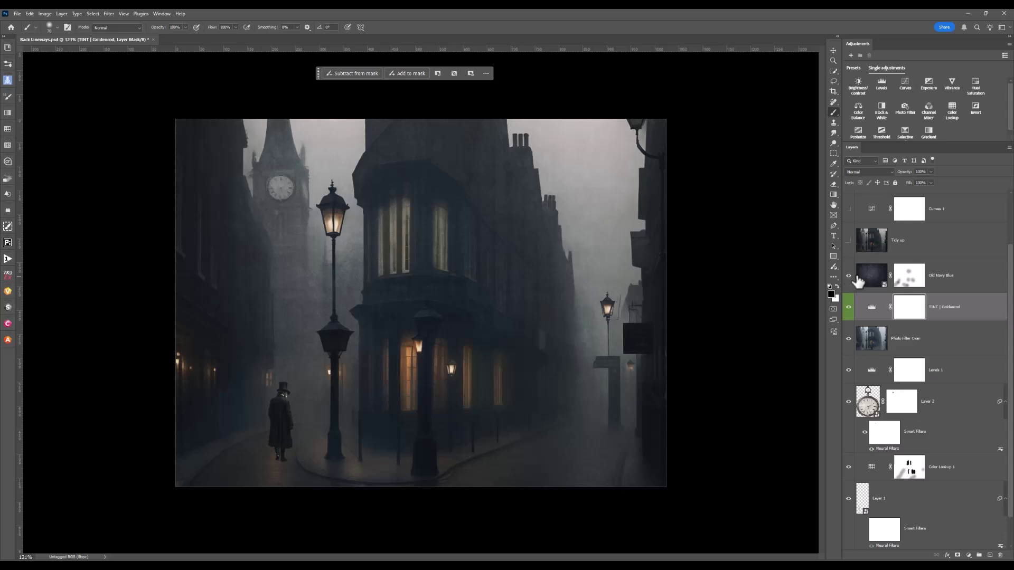
# Set Old Navy Blue to Normal blending at 100% opacity and disable its layer mask
pyautogui.click(868, 277)
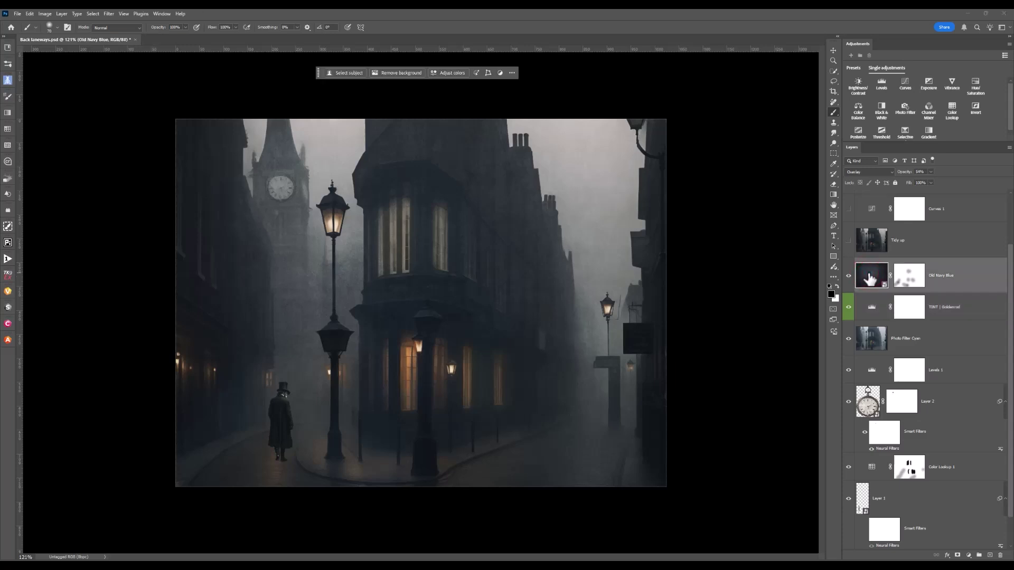
pyautogui.click(881, 173)
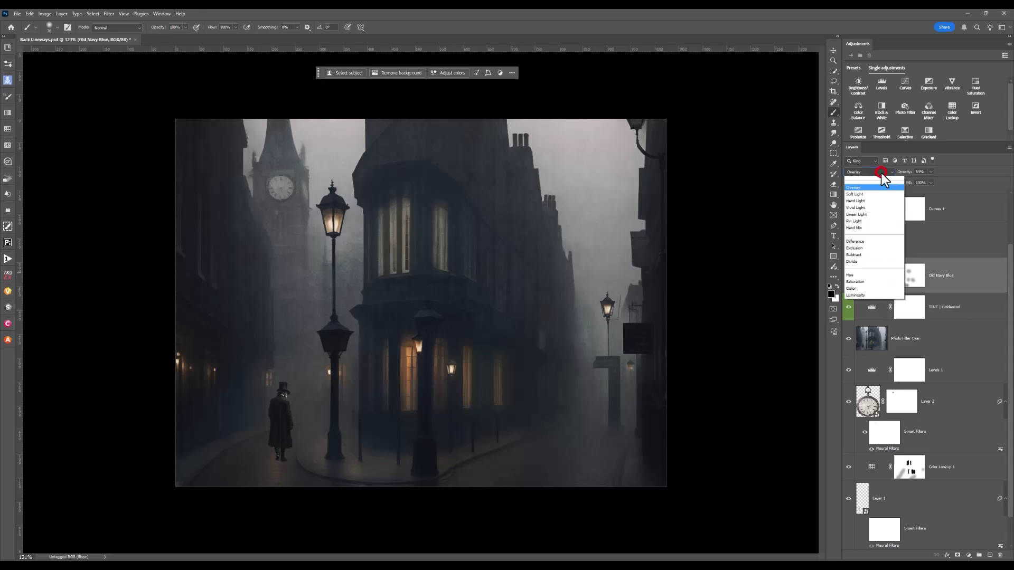
pyautogui.click(872, 180)
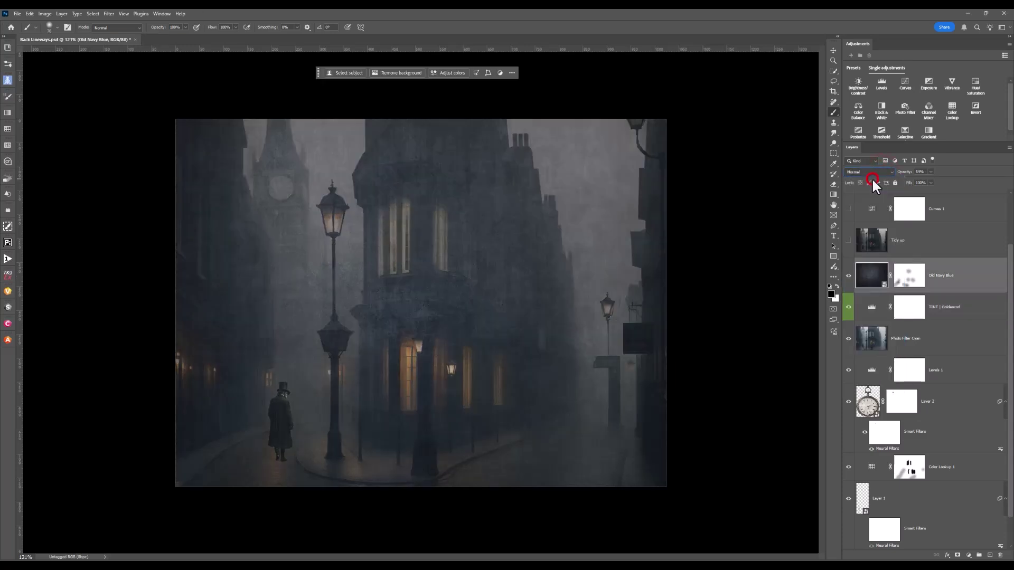
pyautogui.click(930, 172)
pyautogui.moveTo(930, 181); pyautogui.dragTo(957, 181)
pyautogui.rightClick(907, 274)
pyautogui.click(923, 279)
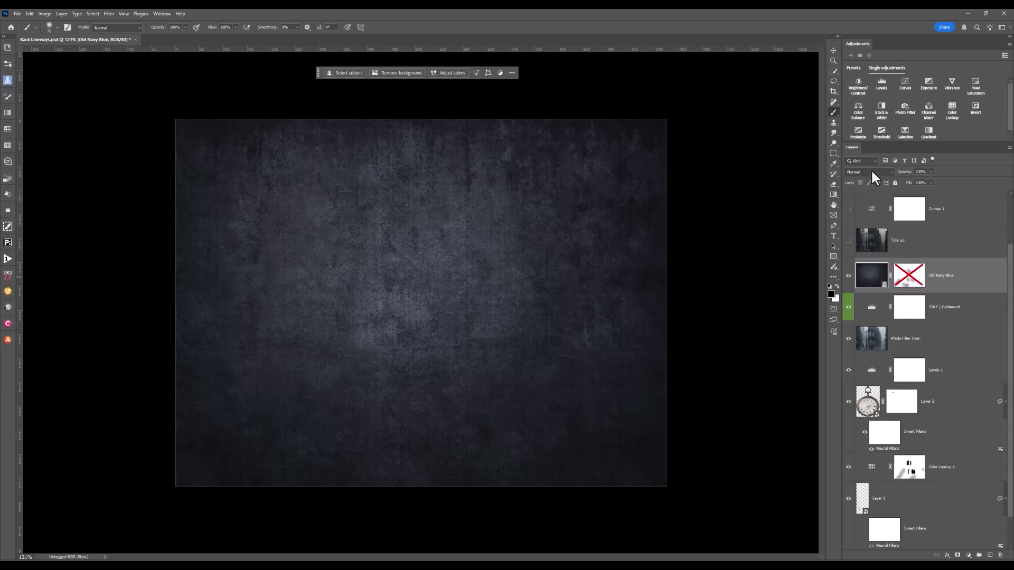
# Undo twice to return Old Navy Blue to Overlay at 54% with its mask enabled
pyautogui.hotkey('ctrl', 'z')
pyautogui.hotkey('ctrl', 'z')
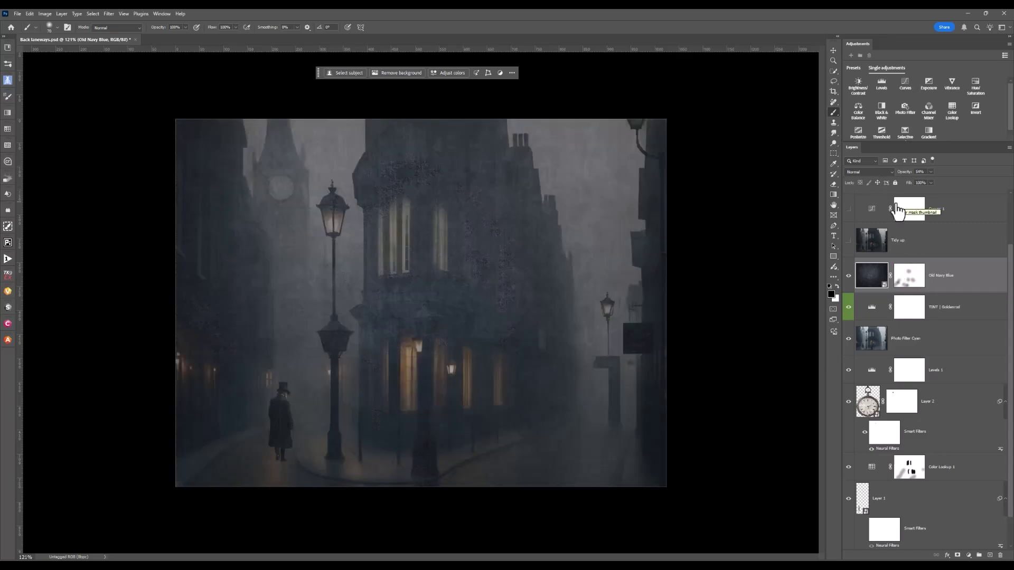
pyautogui.hotkey('ctrl', 'z')
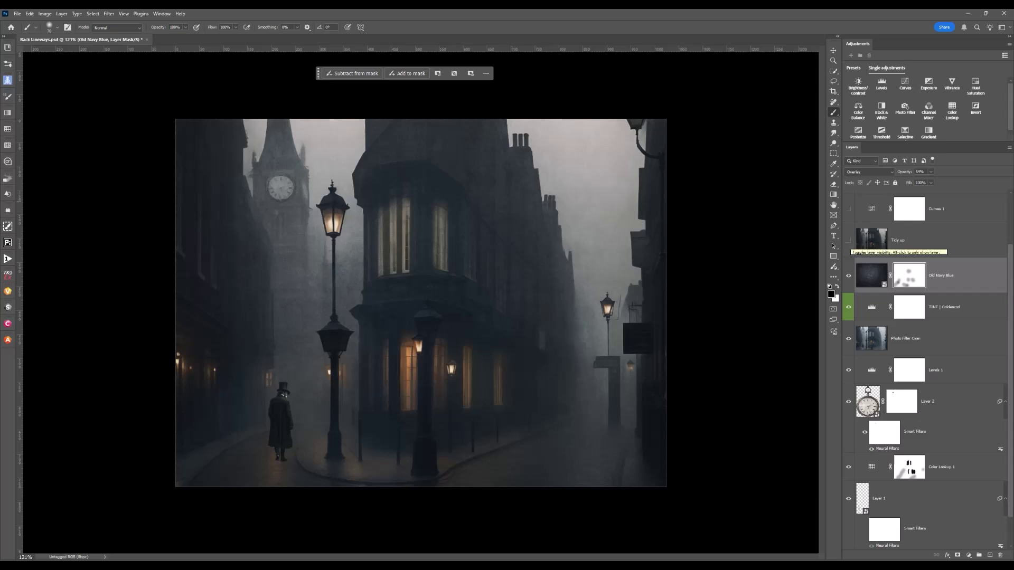
# Toggle the Tidy up layer on, off and on to remove the top-right lamp bracket
pyautogui.click(849, 241)
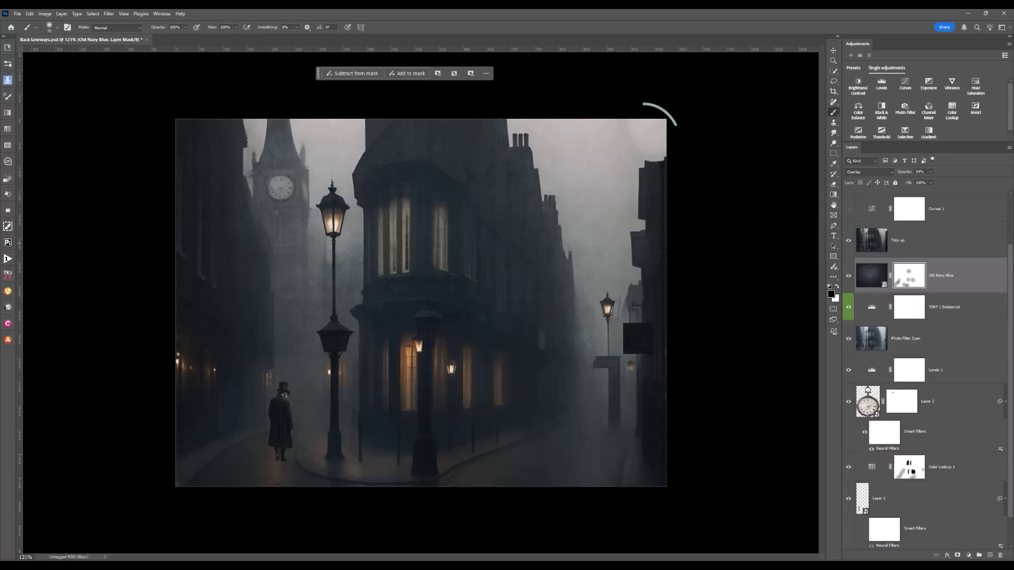
pyautogui.click(849, 240)
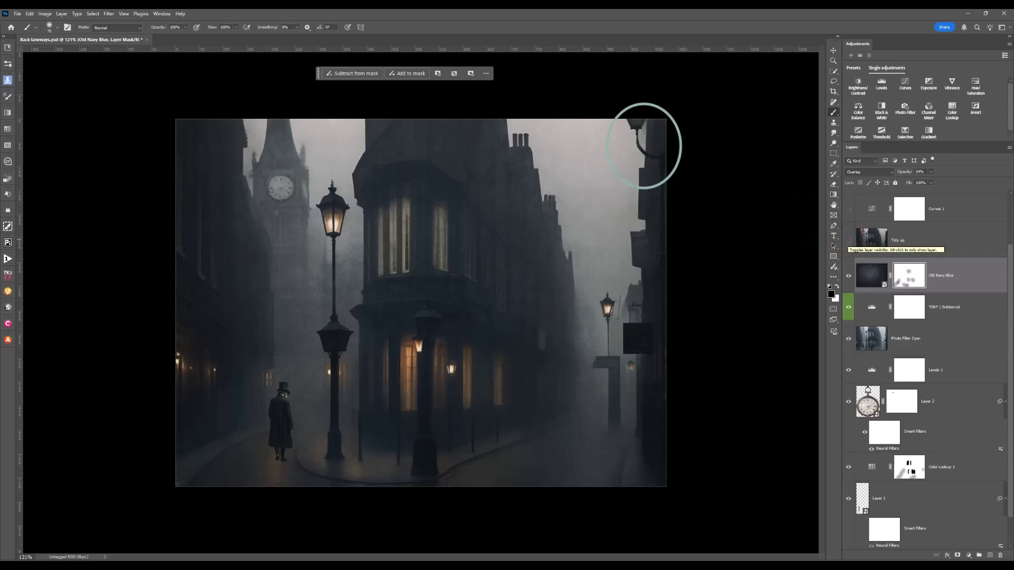
pyautogui.click(848, 240)
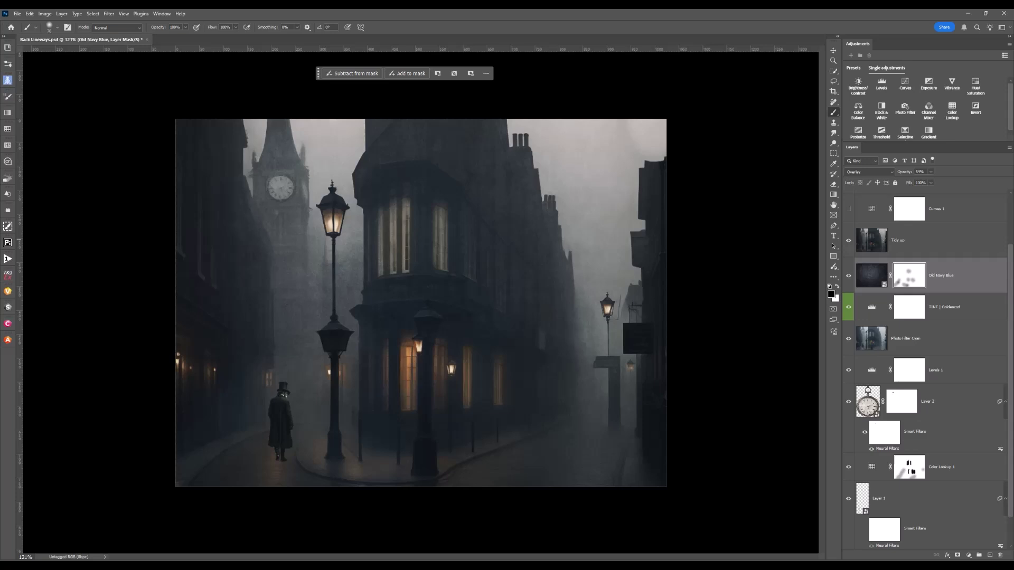
# Make the Curves 1, Brushed in fog and Layer 6 layers visible
pyautogui.scroll(2, 927, 372)
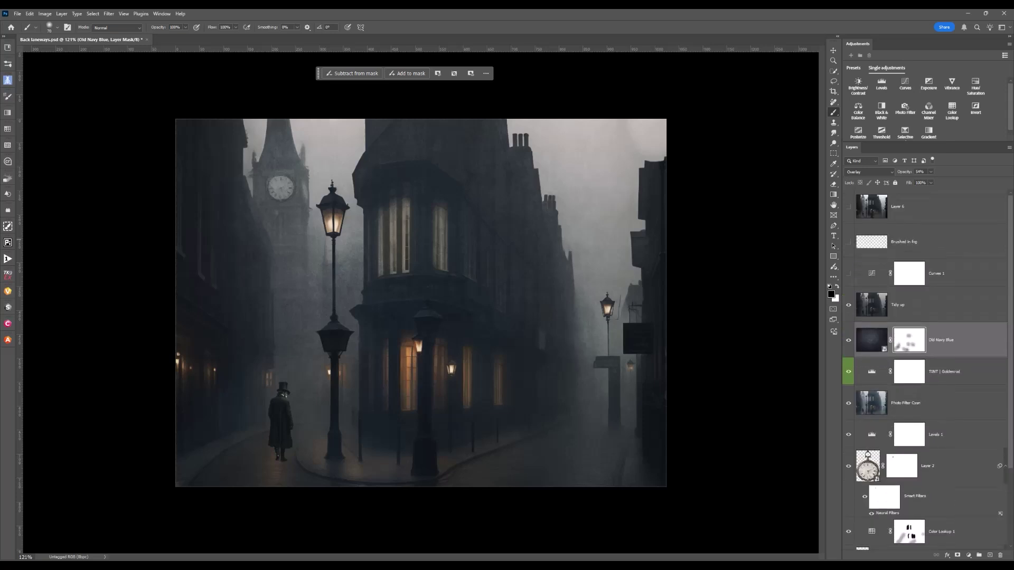
pyautogui.click(848, 273)
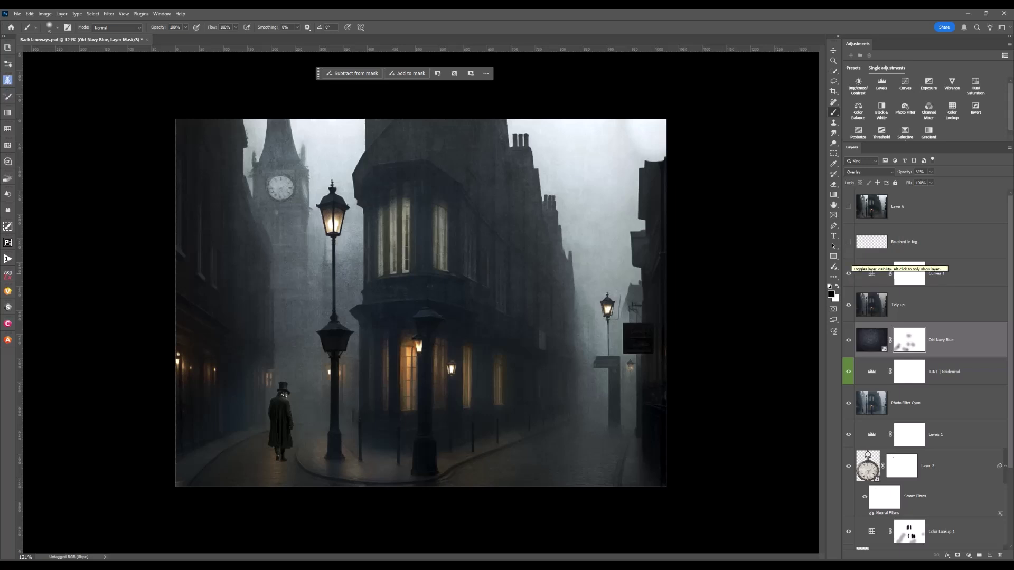
pyautogui.click(849, 242)
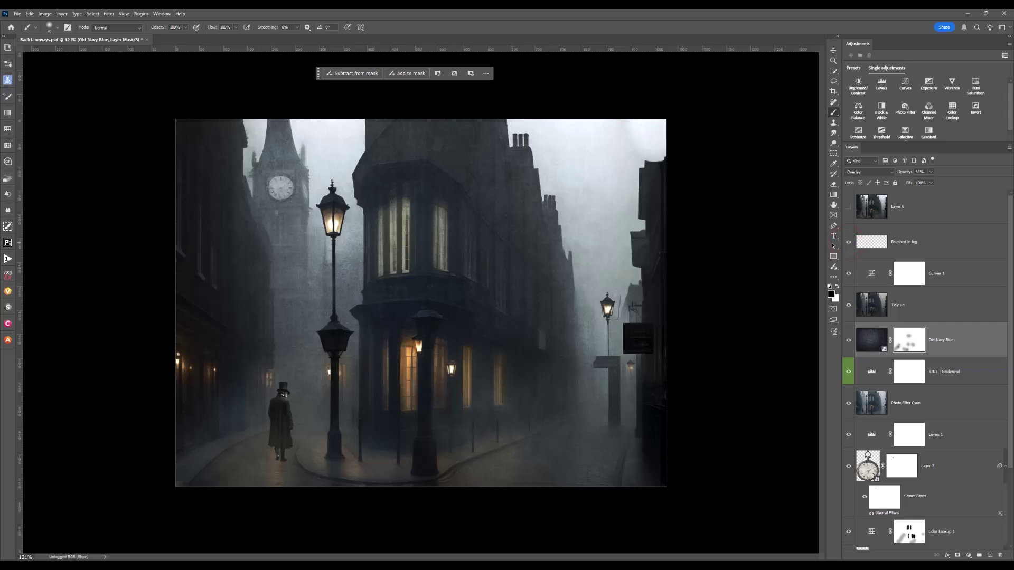
pyautogui.click(848, 206)
pyautogui.scroll(2, 423, 302)
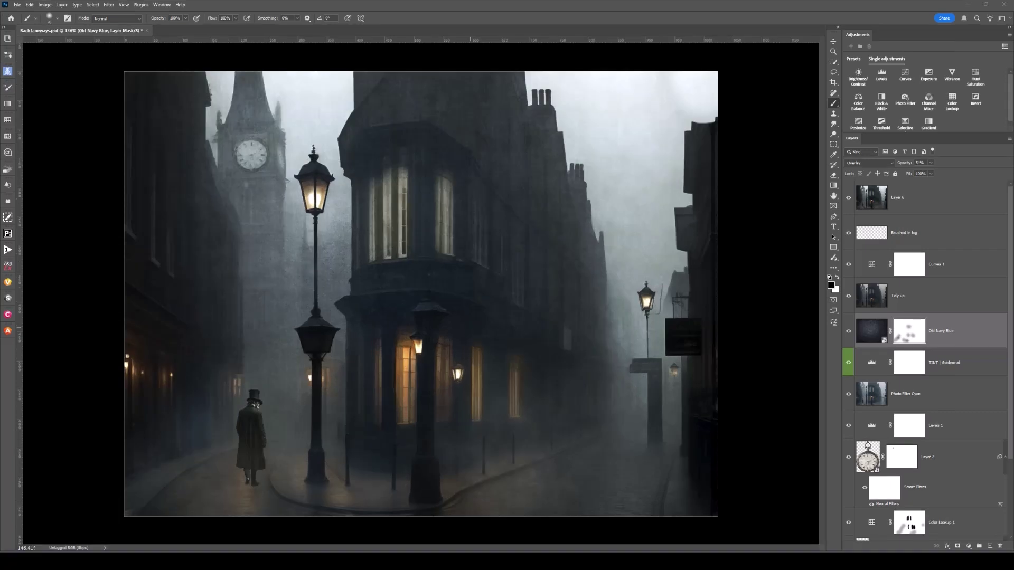